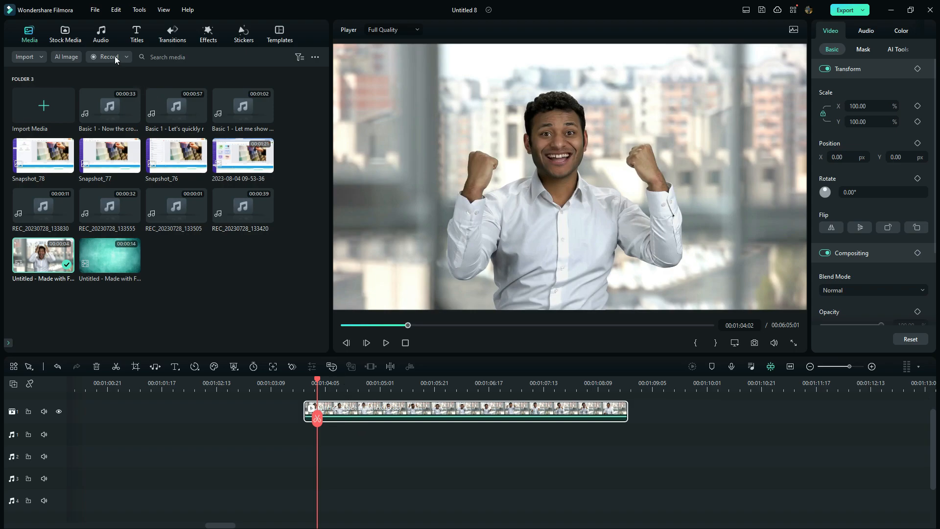
Add the downloaded music track Green leaf to audio track 2, starting before the video clip.
left_click(102, 39)
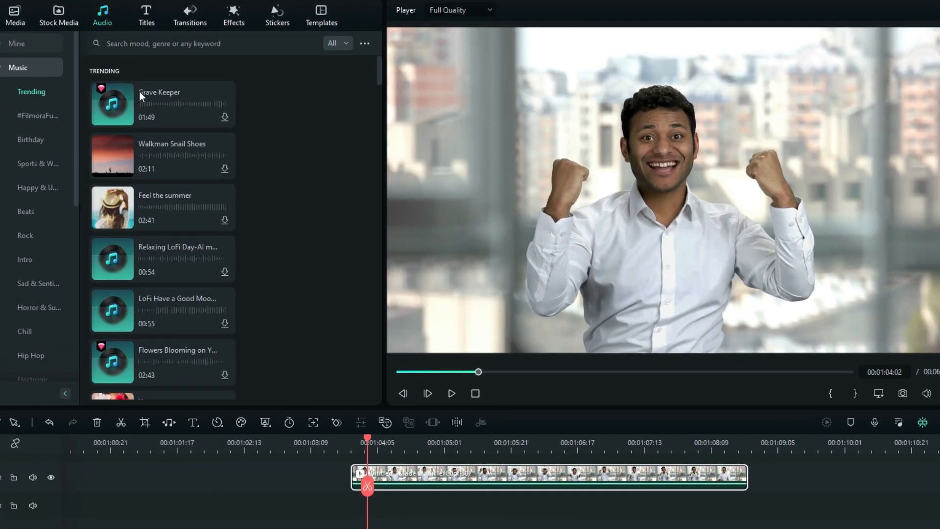
left_click(11, 43)
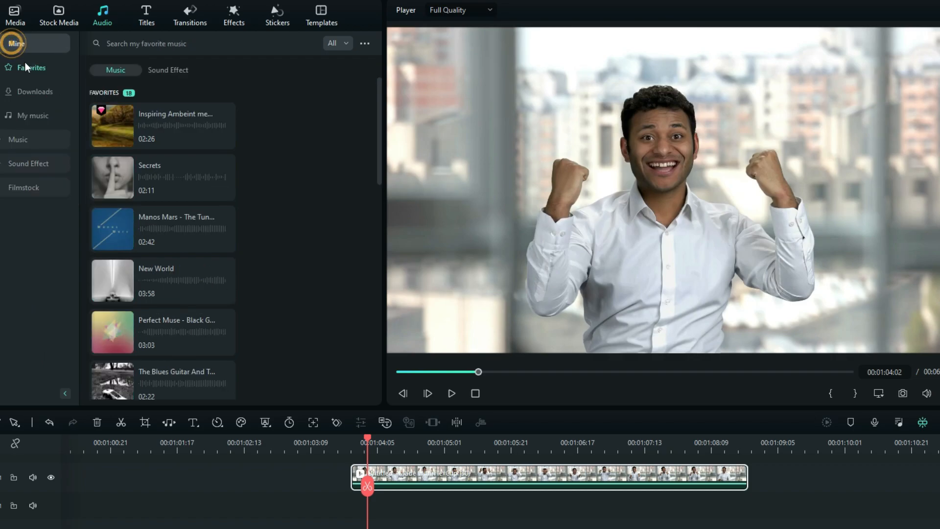
left_click(40, 91)
left_click_drag(154, 139, 192, 504)
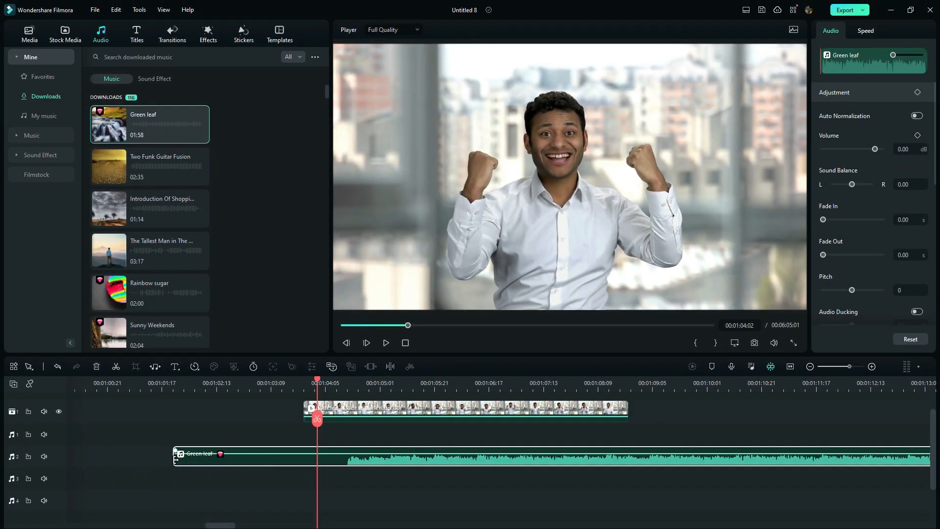
Trim the start of Green leaf, shift it earlier, and cut off its remainder a little past 00:01:04:14.
left_click_drag(175, 458, 323, 458)
left_click_drag(414, 463, 217, 463)
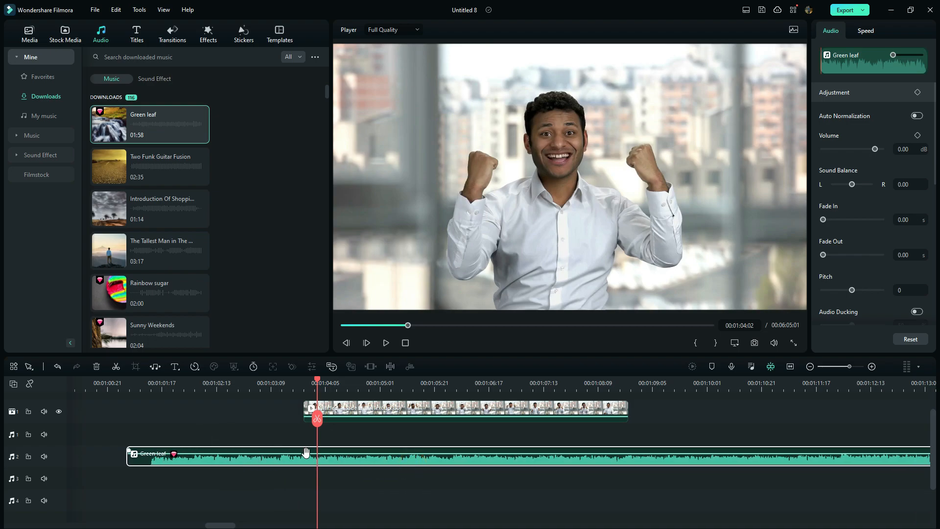
key("c")
left_click(351, 461)
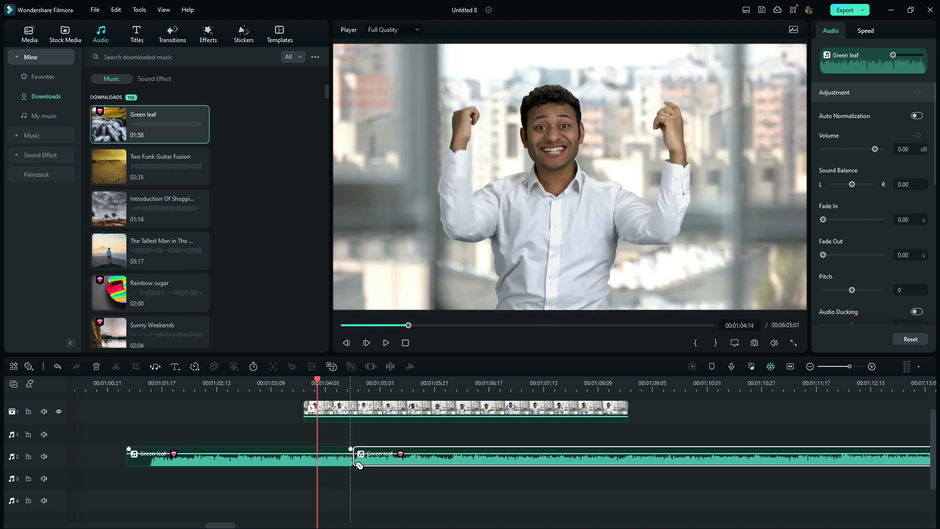
key("v")
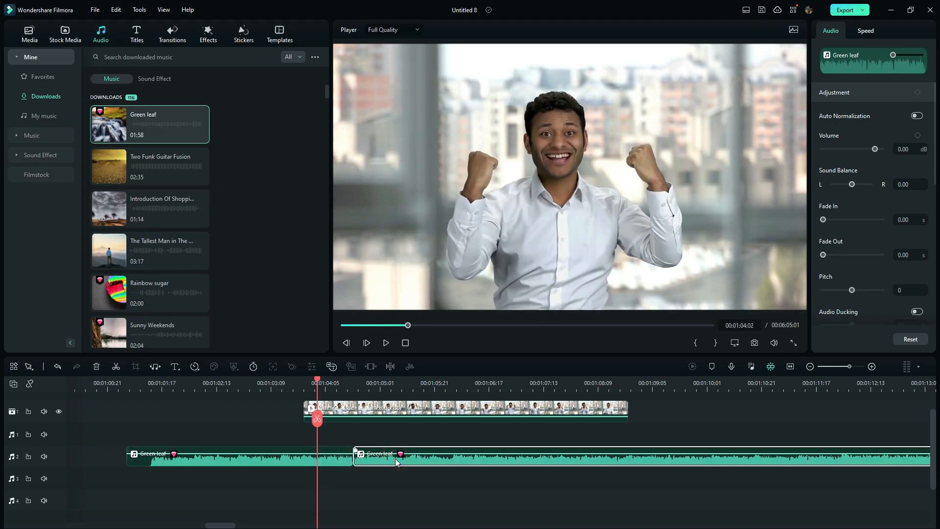
key("Delete")
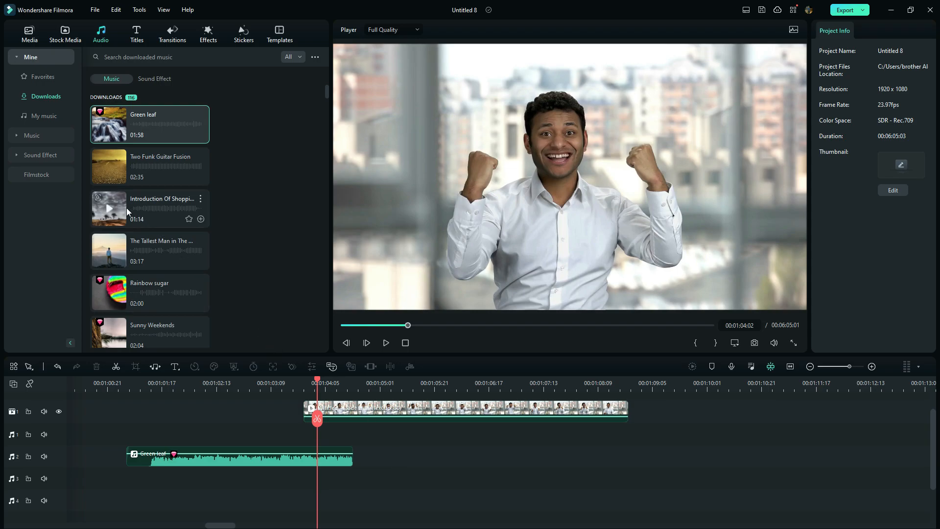
Add the downloaded track Introduction Of Shopping Festival to audio track 2, directly after the end of Green leaf.
left_click_drag(118, 207, 595, 464)
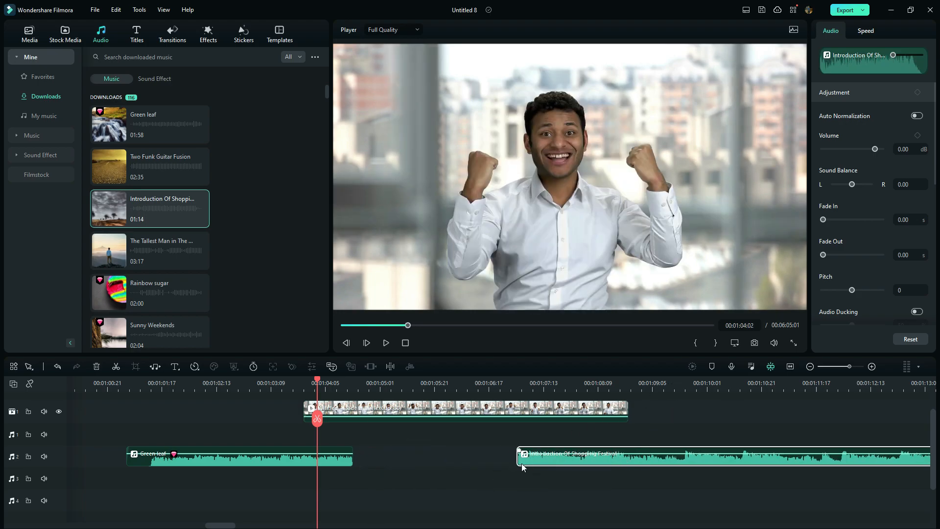
left_click_drag(518, 462, 372, 462)
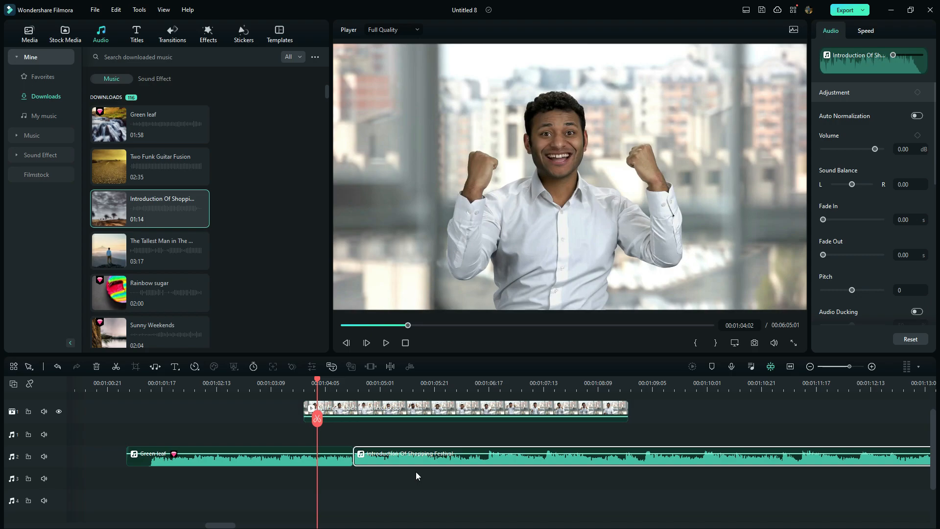
Cut off Introduction Of Shopping Festival just past 00:01:08:09 and shift the video clip earlier above the two music clips.
key("c")
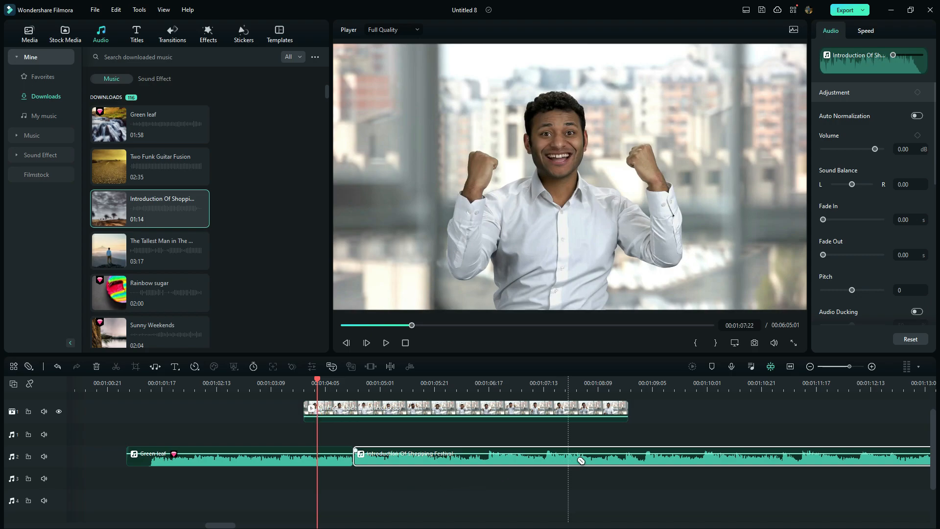
left_click(612, 457)
key("v")
left_click(639, 466)
key("Delete")
left_click_drag(381, 403, 332, 404)
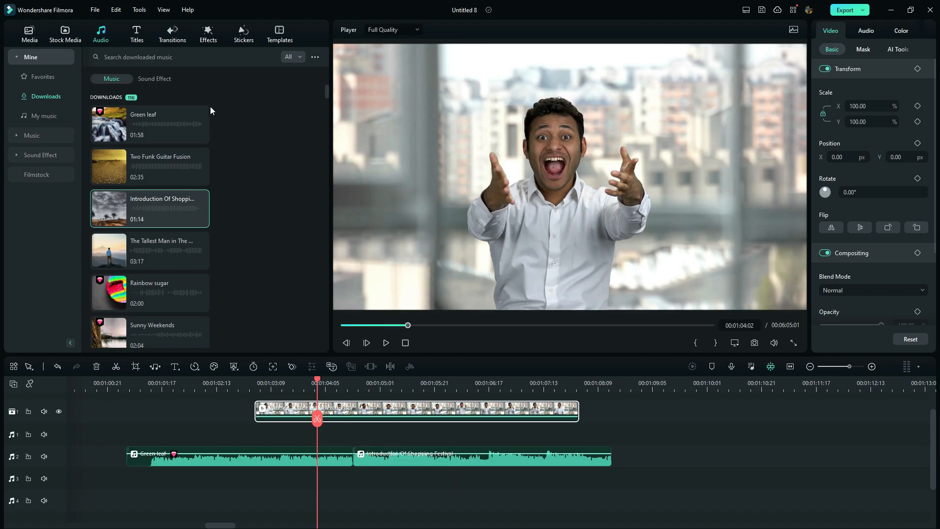
Apply the Exponential Fade audio transition to the join between the two music clips.
left_click(177, 37)
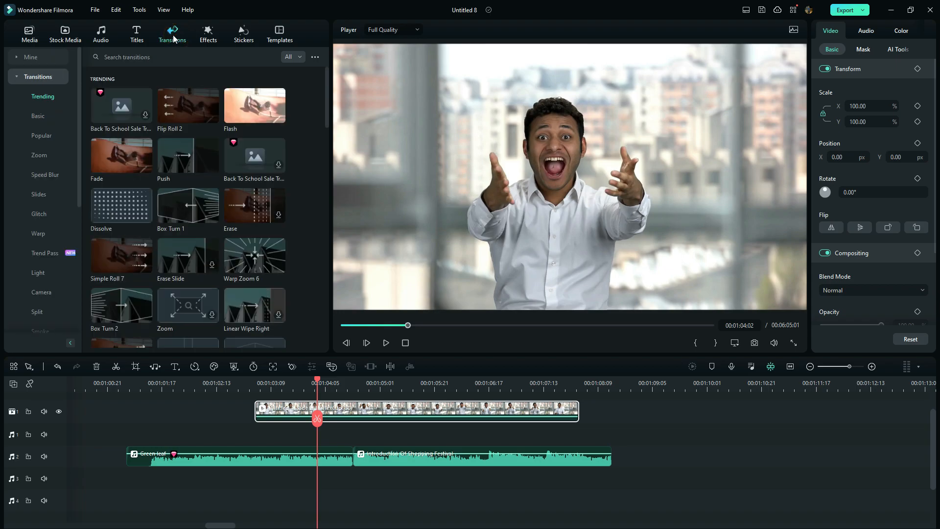
left_click_drag(78, 72, 83, 203)
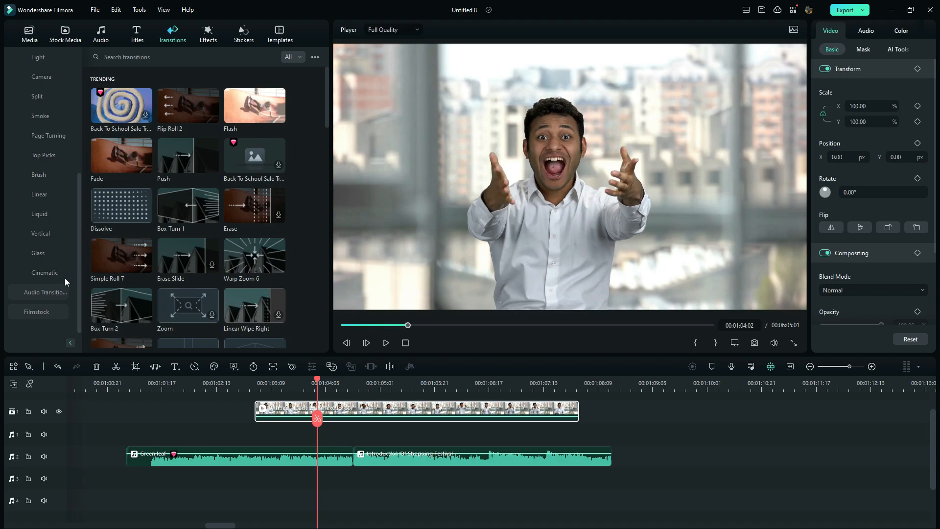
left_click(44, 293)
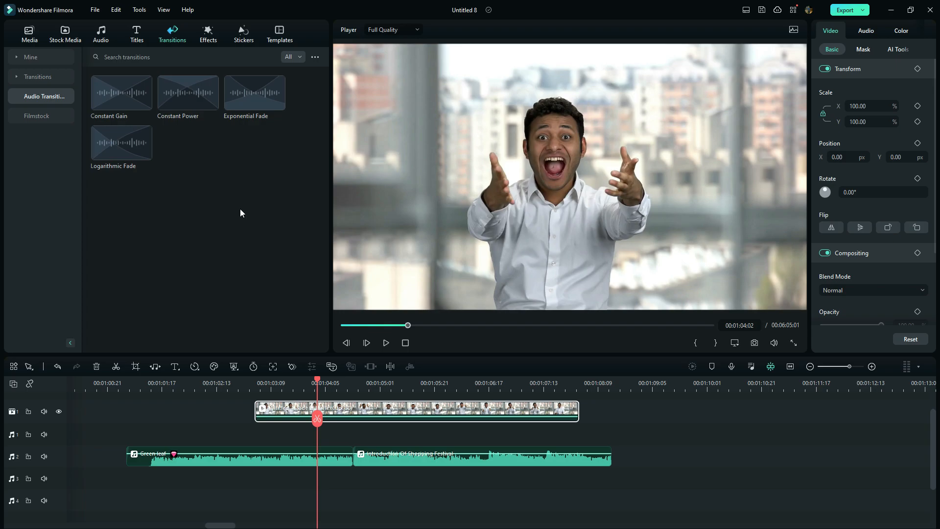
left_click(309, 384)
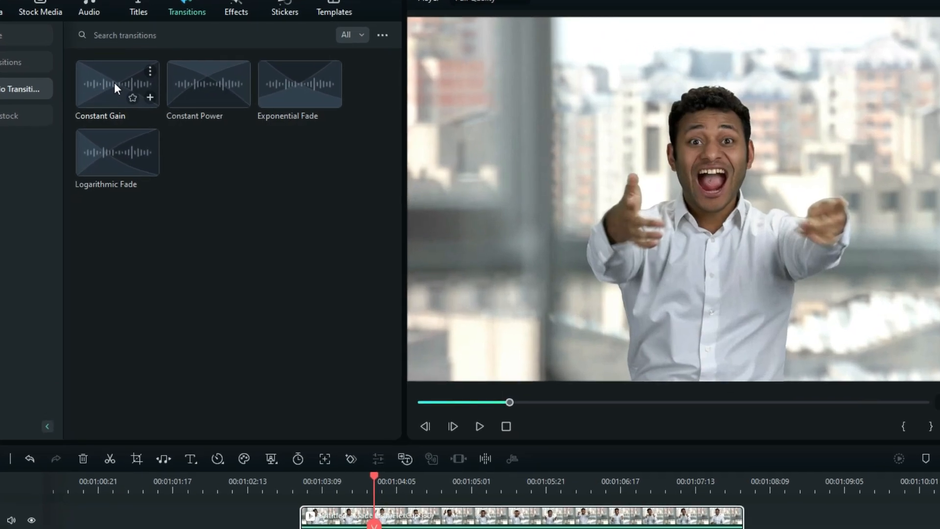
left_click(114, 83)
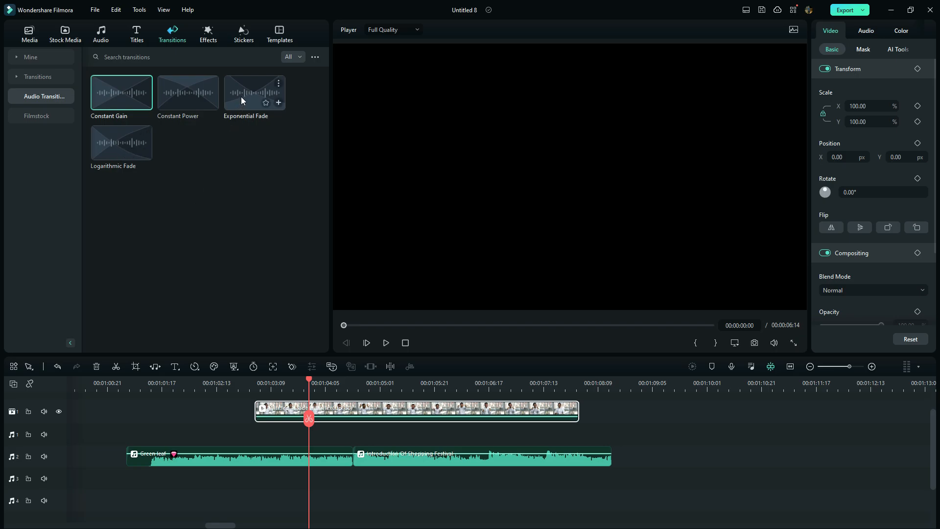
left_click_drag(245, 89, 346, 473)
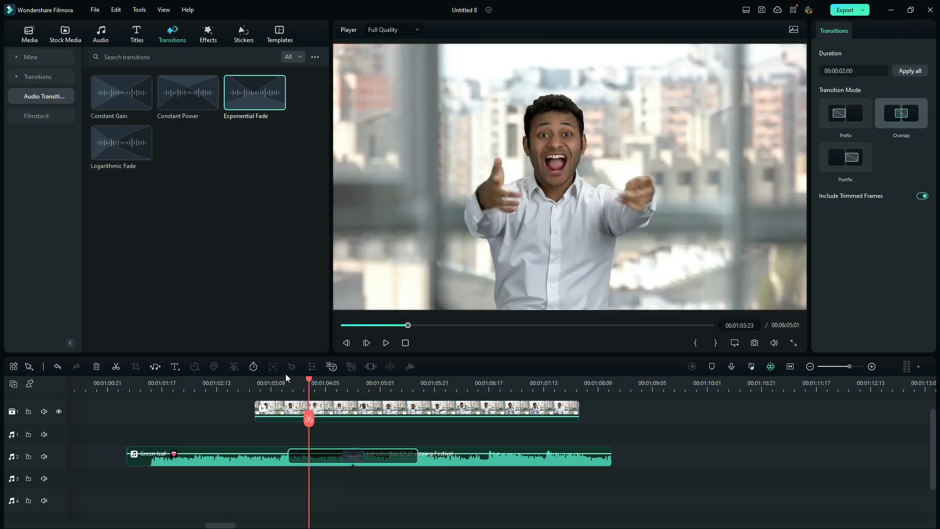
Play the timeline from shortly before the join to hear the Exponential Fade.
left_click(264, 382)
key("space")
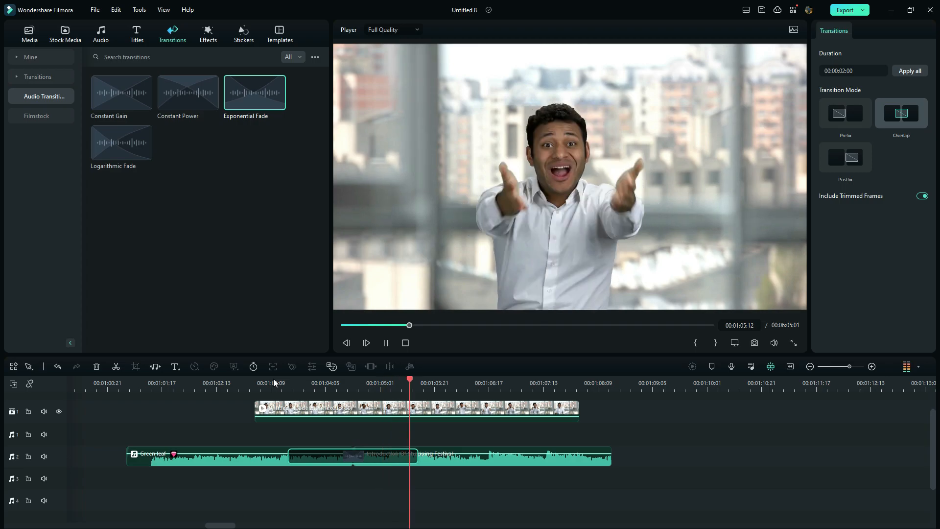
left_click(386, 343)
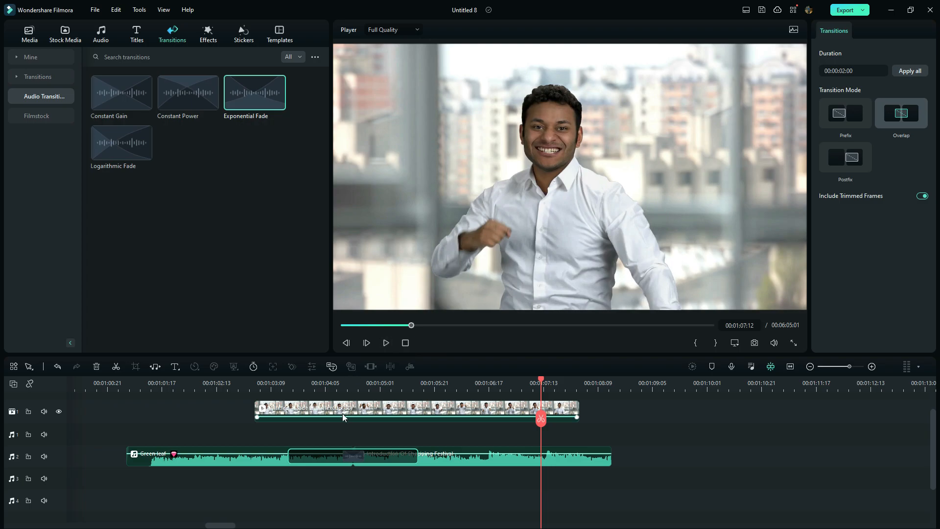
Remove the Exponential Fade from the join and play that section without a transition for comparison.
left_click(336, 456)
left_click(331, 387)
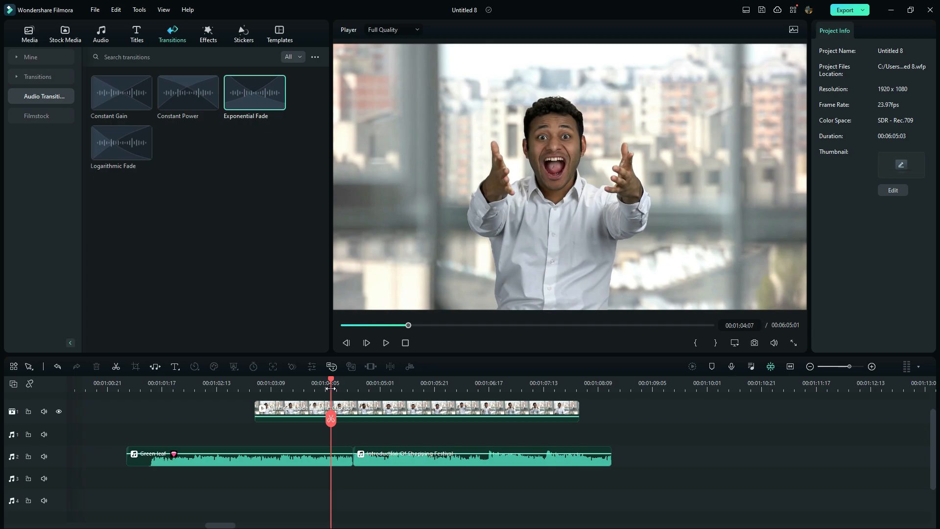
key("space")
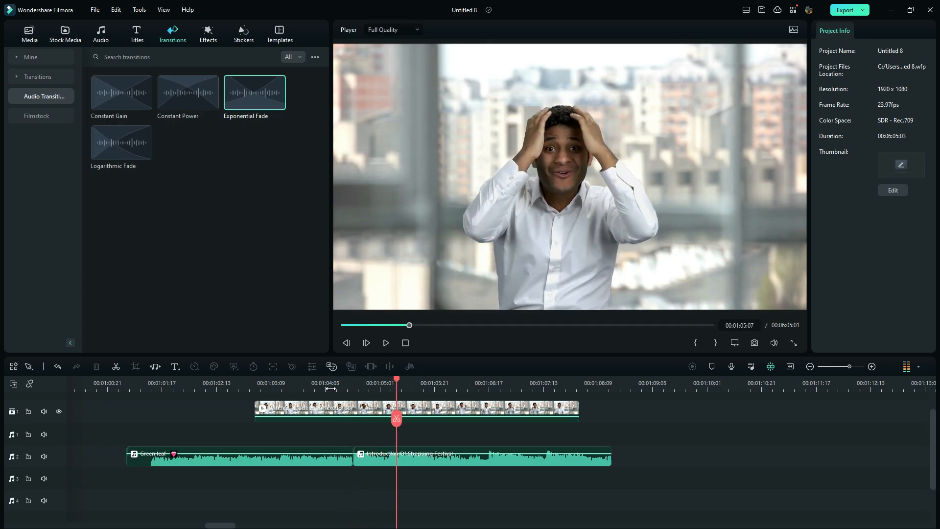
left_click(331, 386)
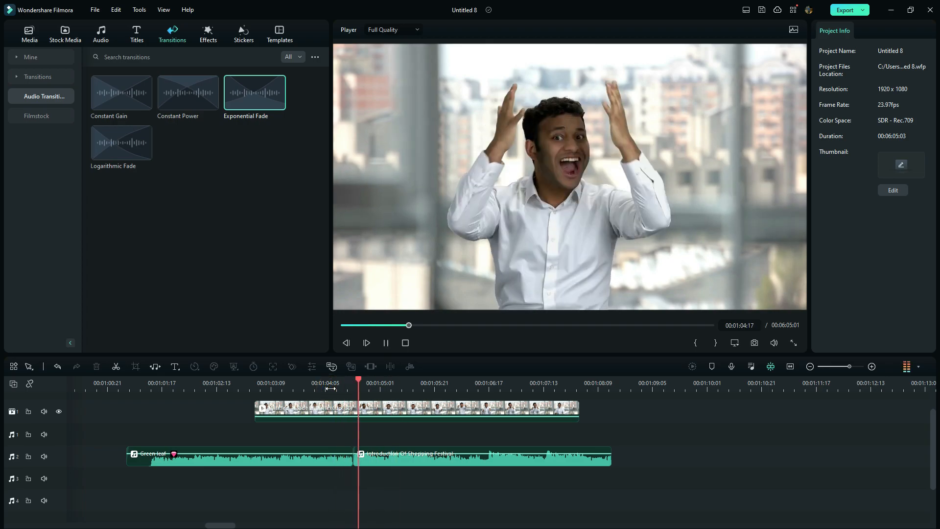
key("space")
Reapply Exponential Fade between Green leaf and Introduction Of Shopping Festival and play the section again.
mouse_move(257, 116)
left_mouse_down()
mouse_move(279, 154)
mouse_move(362, 427)
mouse_move(361, 465)
mouse_move(351, 465)
left_mouse_up()
left_click(274, 383)
key("space")
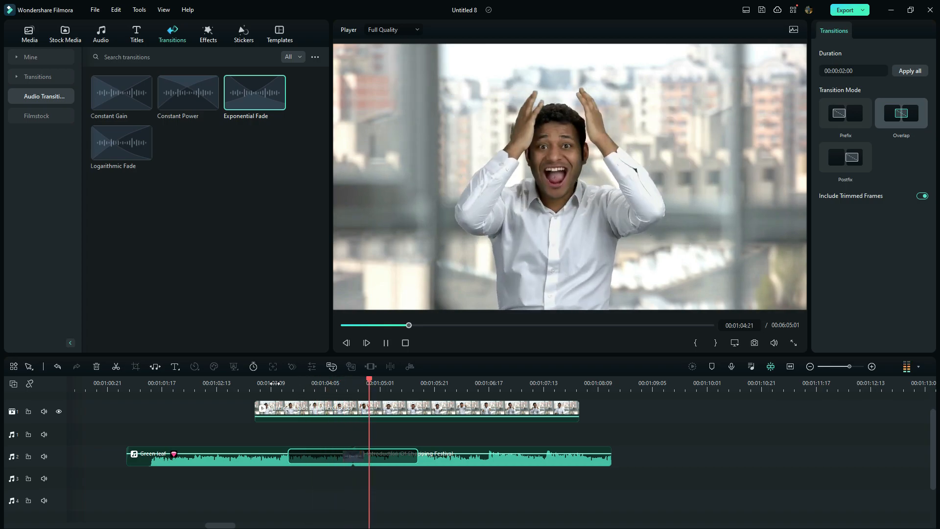
key("space")
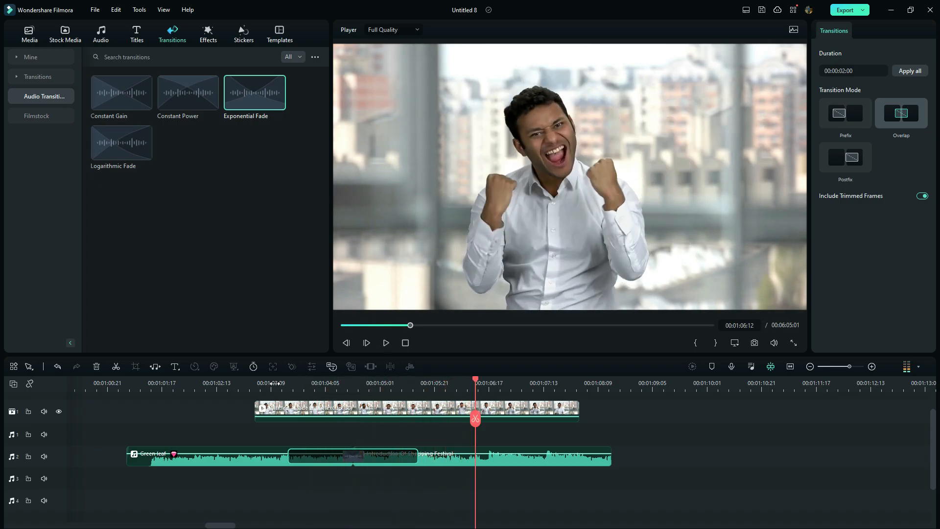
Try the Constant Gain audio transition on the music and play the section around the join.
left_click_drag(106, 94, 338, 485)
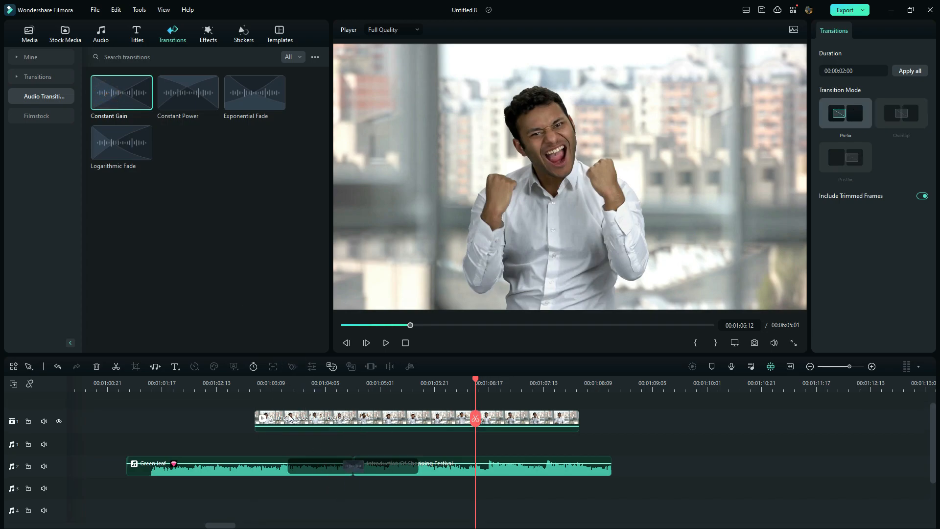
left_click(273, 381)
key("space")
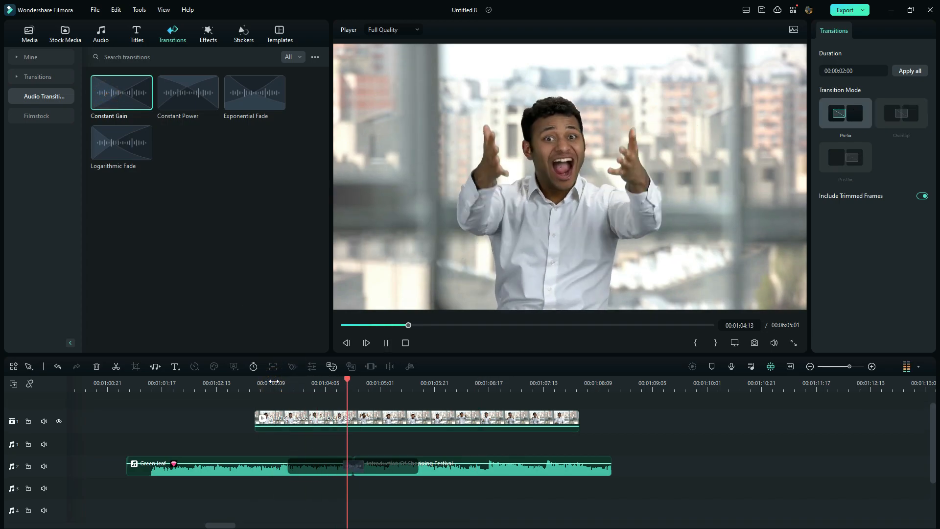
key("space")
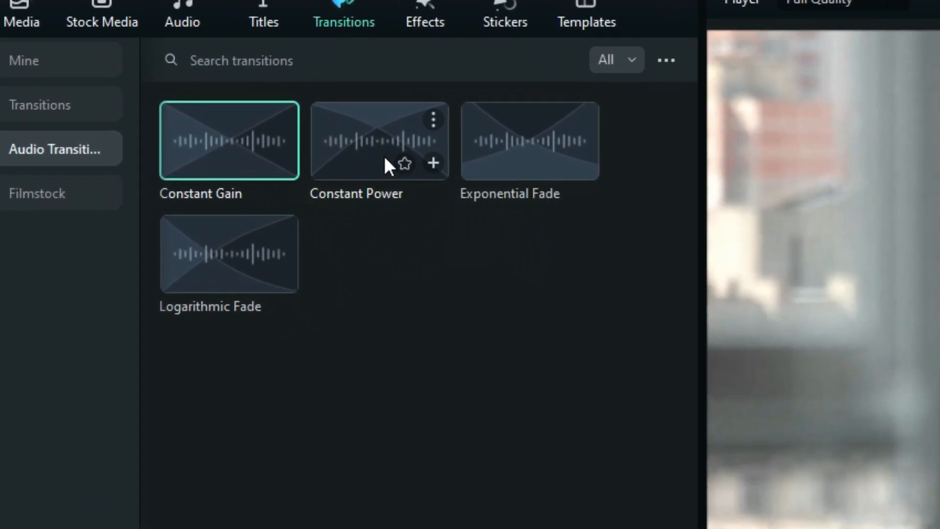
Try the Constant Power audio transition at the join, and delete the transition from the music clips.
left_click(383, 156)
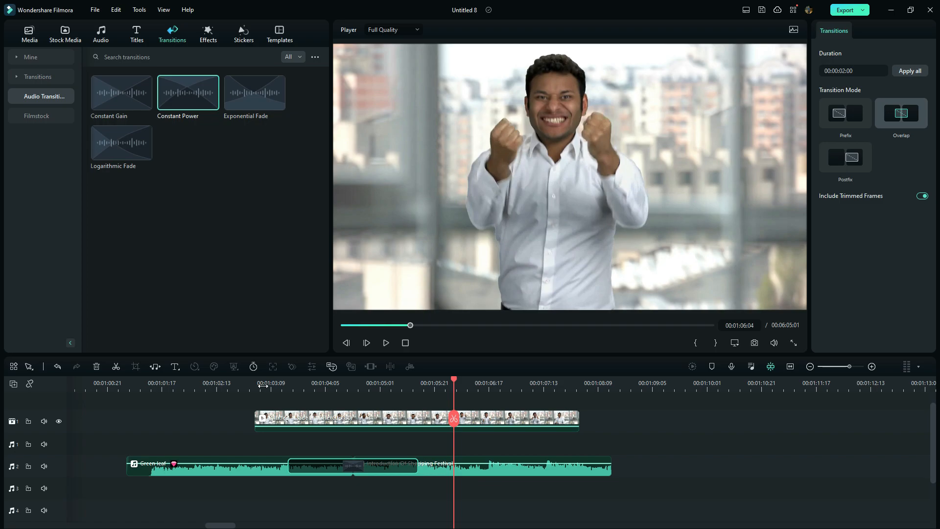
left_click(316, 471)
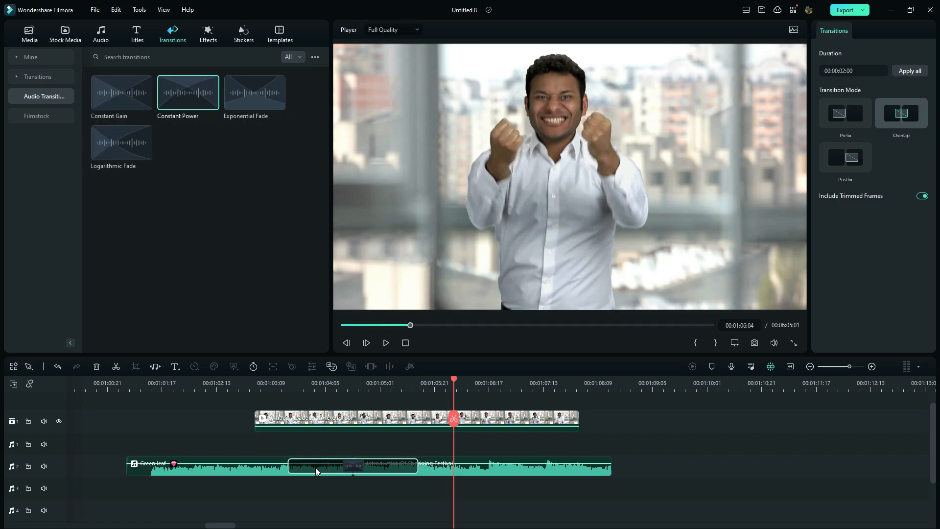
key("Delete")
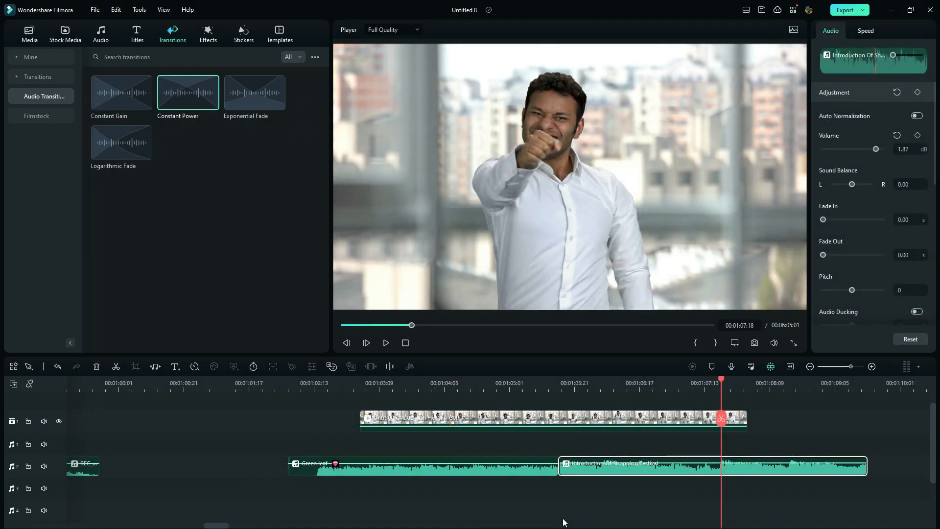
Move Introduction Of Shopping Festival to audio track 3, overlapping Green leaf's end, and crossfade them with a fade-in and a fade-out.
left_click_drag(602, 468, 499, 439)
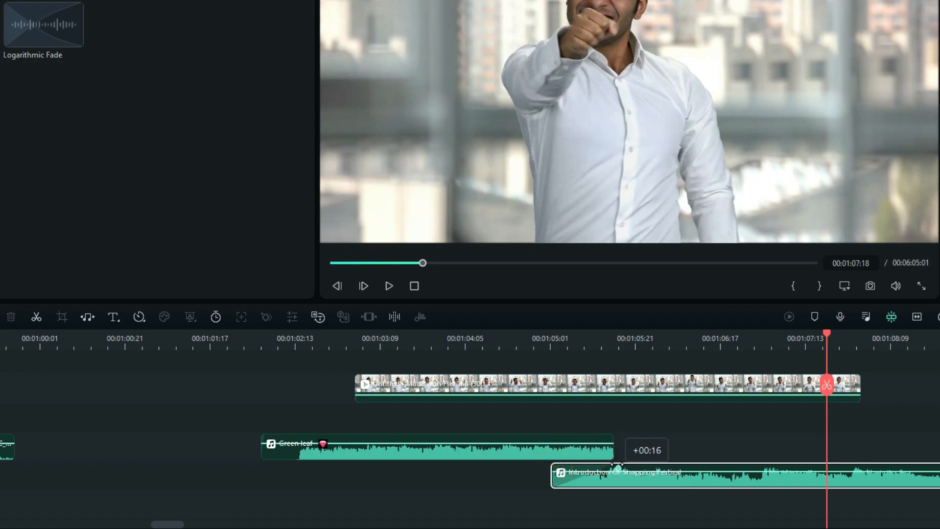
left_click(597, 453)
left_click_drag(616, 466, 637, 466)
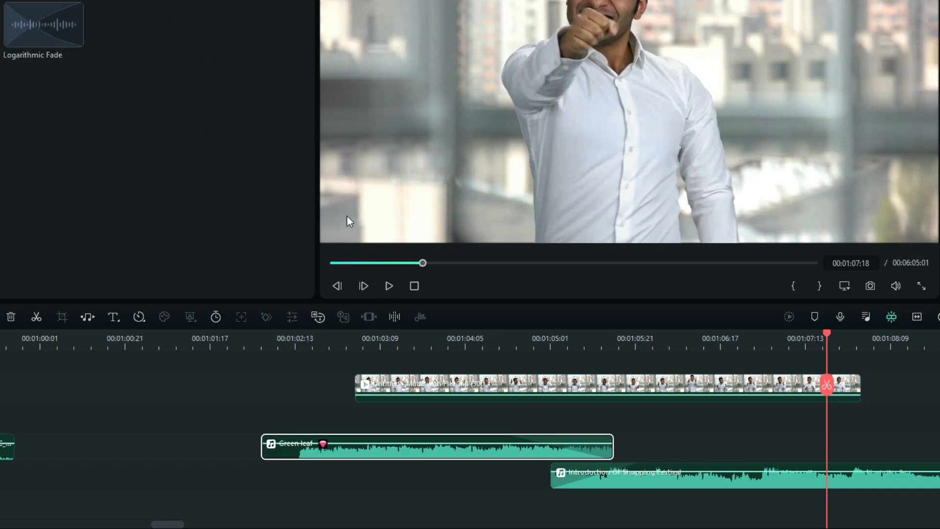
Play the timeline from 00:01:04:16 to hear the manual crossfade across the overlapping music clips.
left_click(512, 344)
left_click(390, 286)
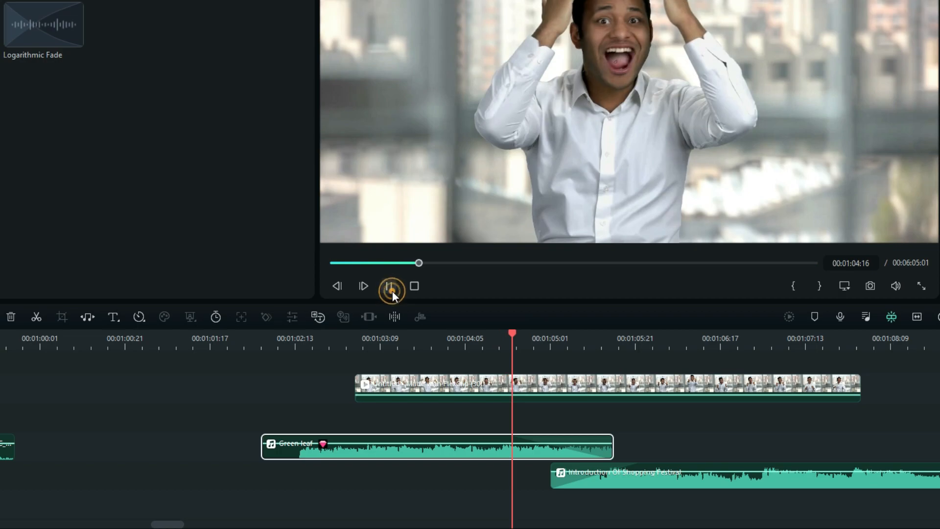
left_click(393, 291)
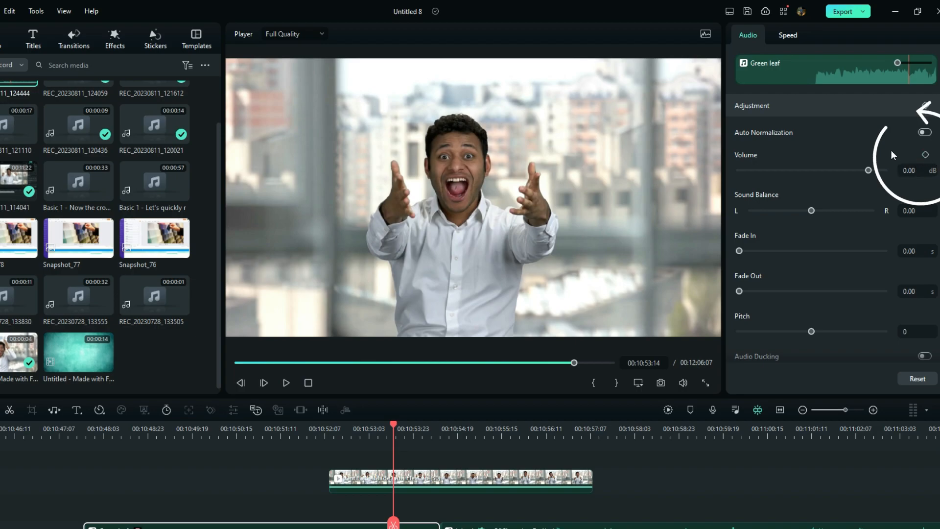
Add a volume keyframe to Green leaf at 00:10:53:14 and move it earlier on the clip, to about 00:10:52:15.
left_click(925, 155)
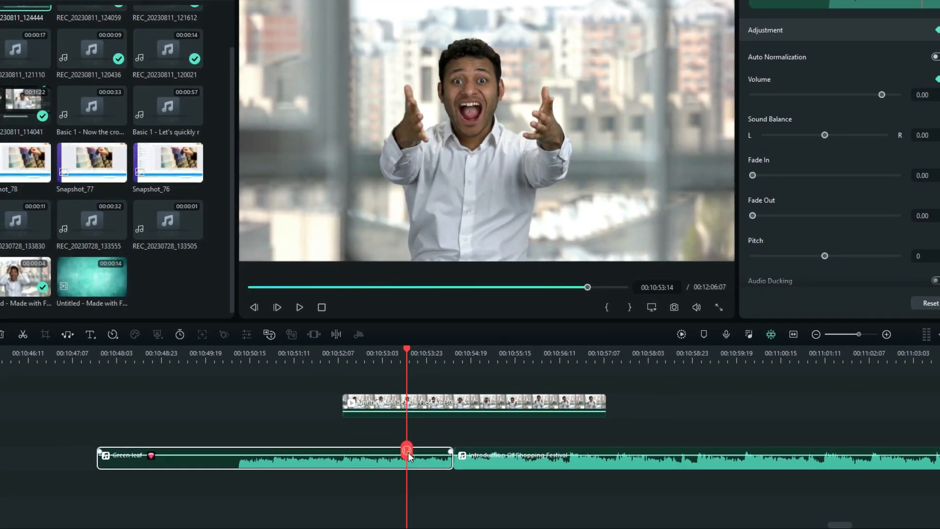
left_click_drag(408, 451, 380, 451)
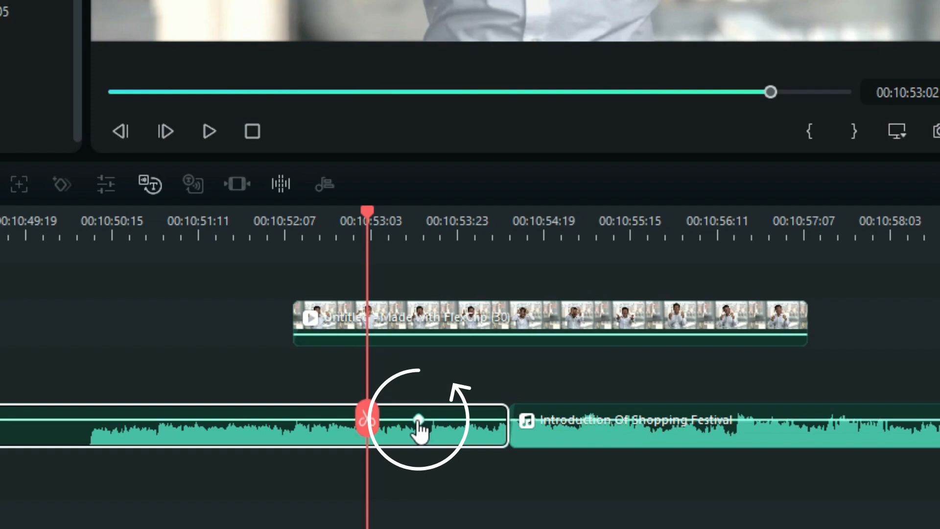
left_click_drag(419, 421, 322, 424)
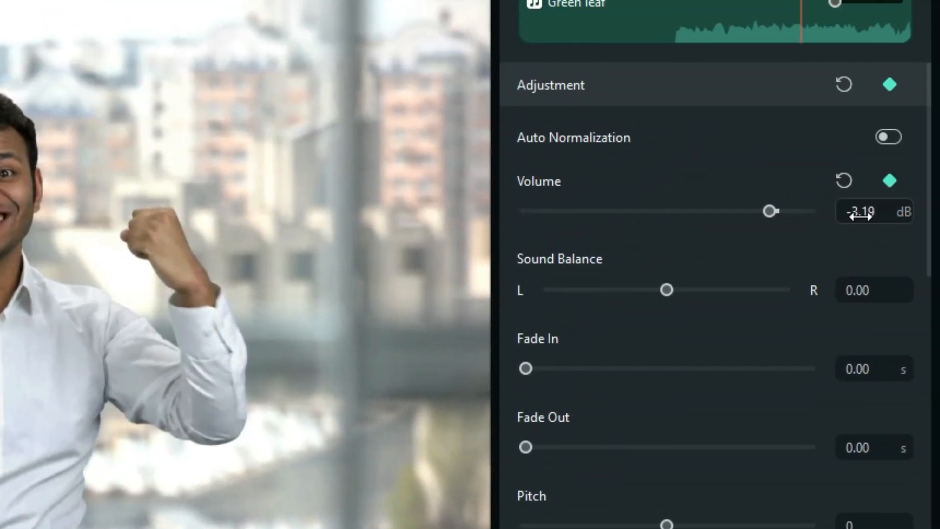
Set Green leaf's first volume keyframe to 0.00 dB and keyframe the volume at about -50 dB at the clip's end, at 00:09:31:02.
left_click(860, 211)
double_click(861, 211)
type("000")
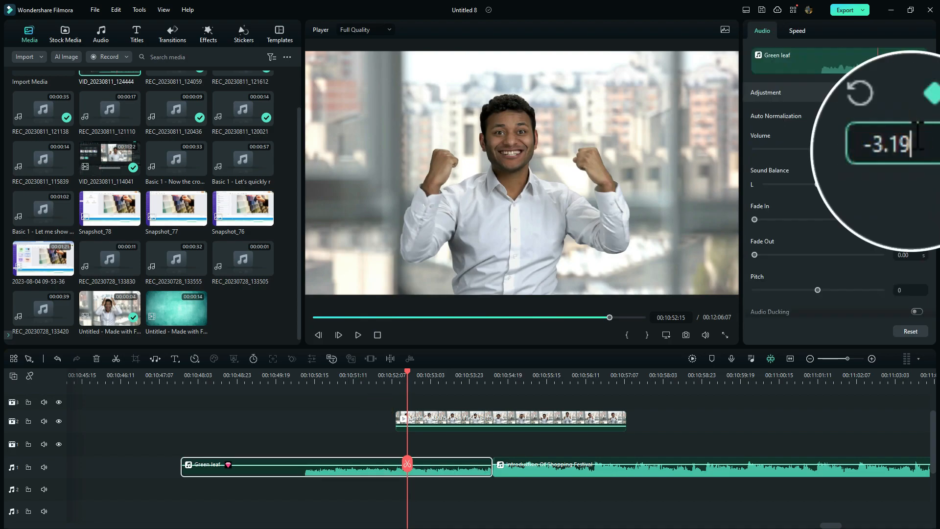
double_click(911, 147)
type("000")
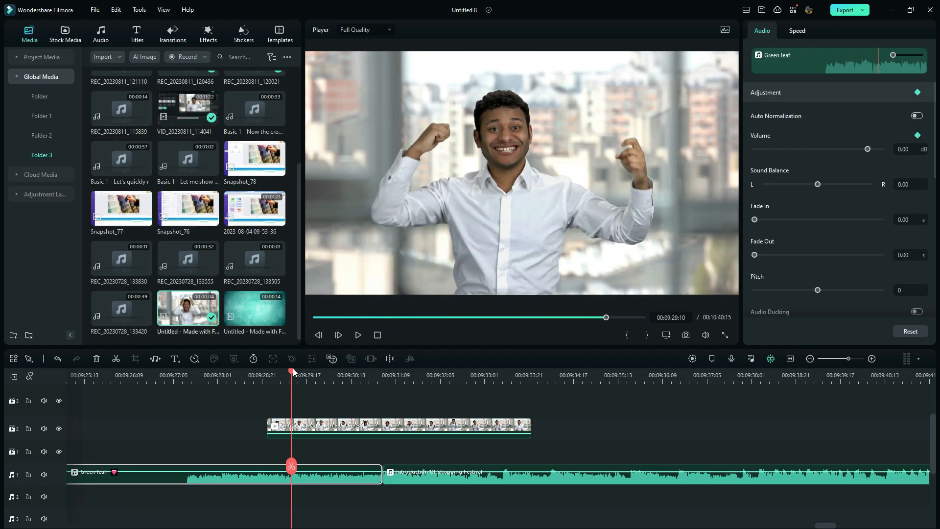
left_click_drag(292, 370, 380, 416)
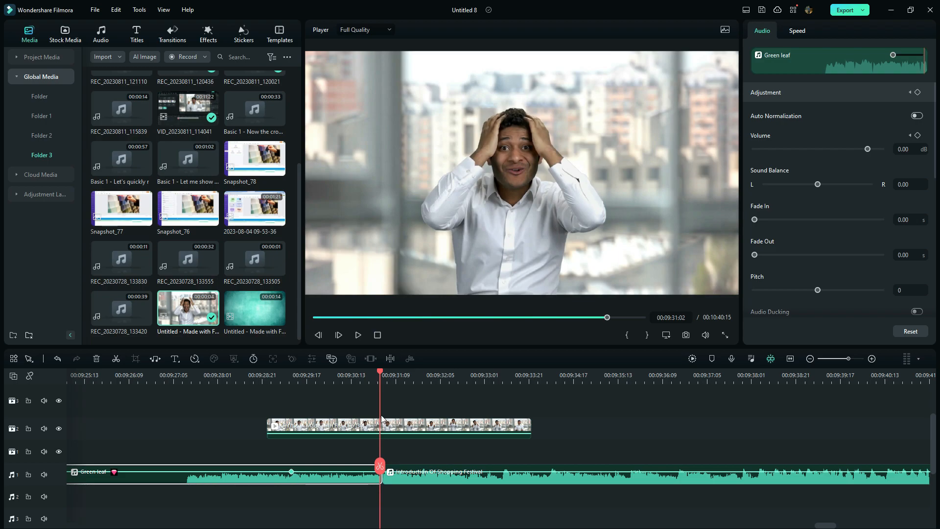
left_click_drag(868, 149, 817, 154)
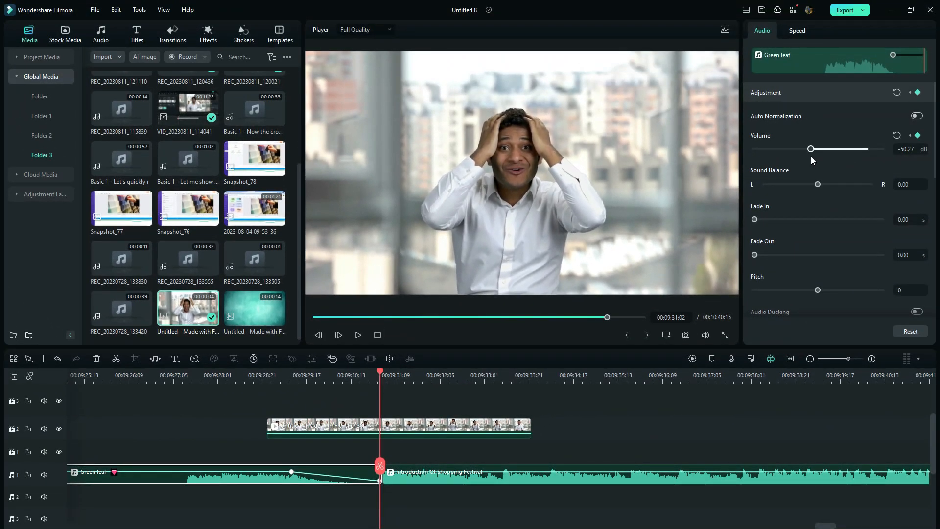
Move Introduction Of Shopping Festival to audio track 2, starting at Green leaf's first keyframe, and keyframe its starting volume at about -47 dB.
left_click(433, 480)
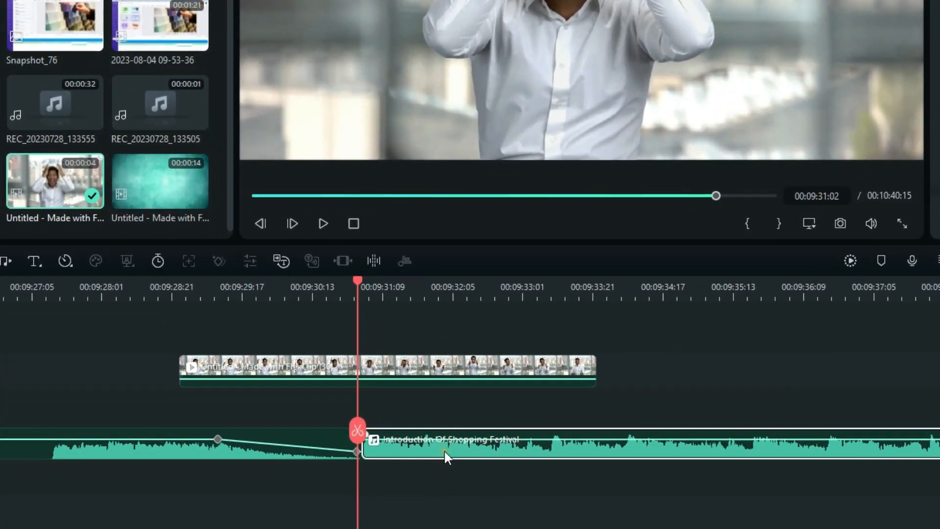
left_click_drag(445, 453, 293, 485)
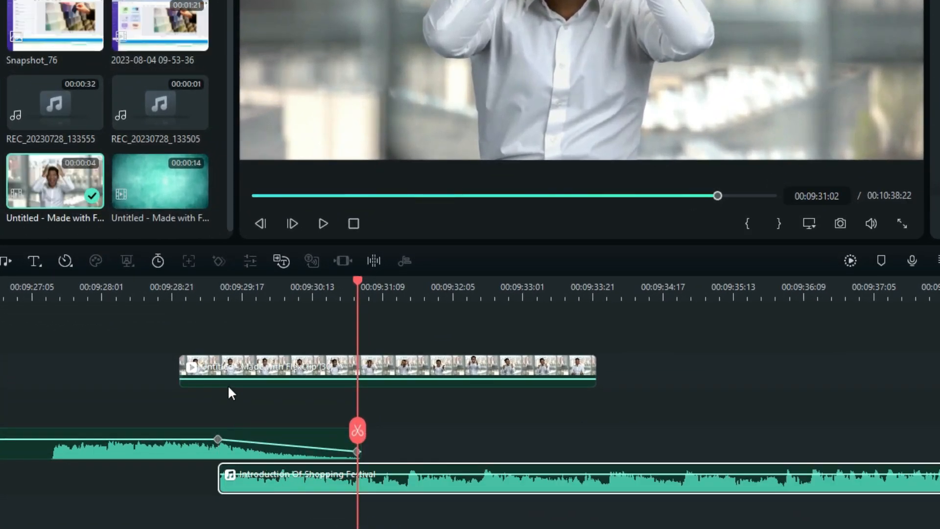
left_click(198, 289)
double_click(264, 481)
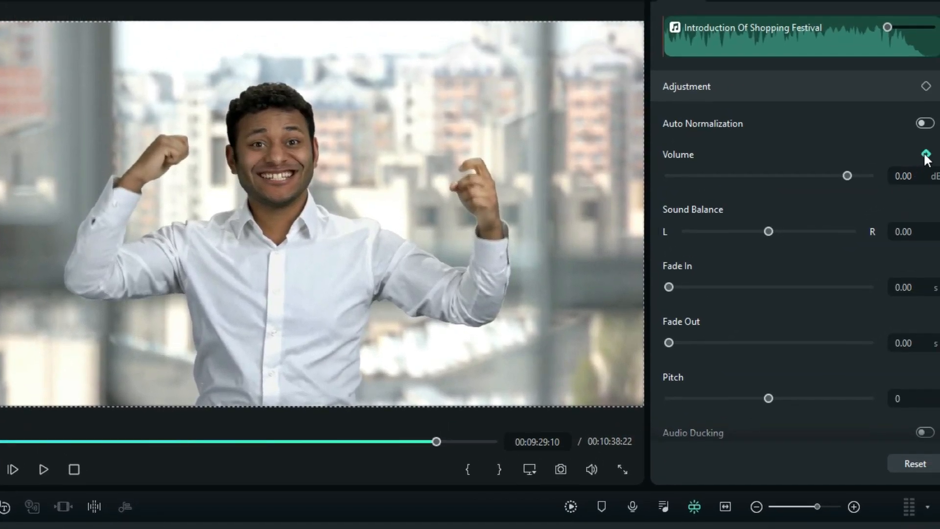
left_click(926, 155)
left_click(905, 176)
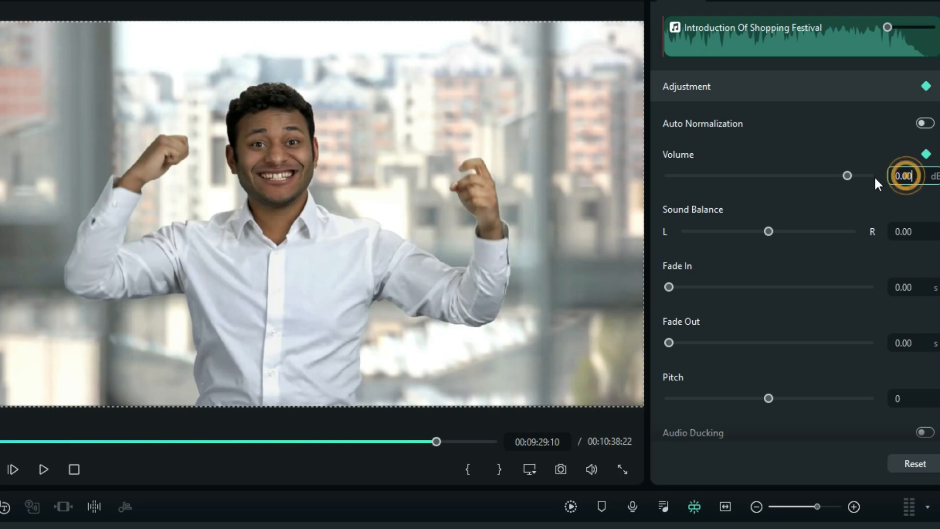
left_click_drag(844, 175, 763, 194)
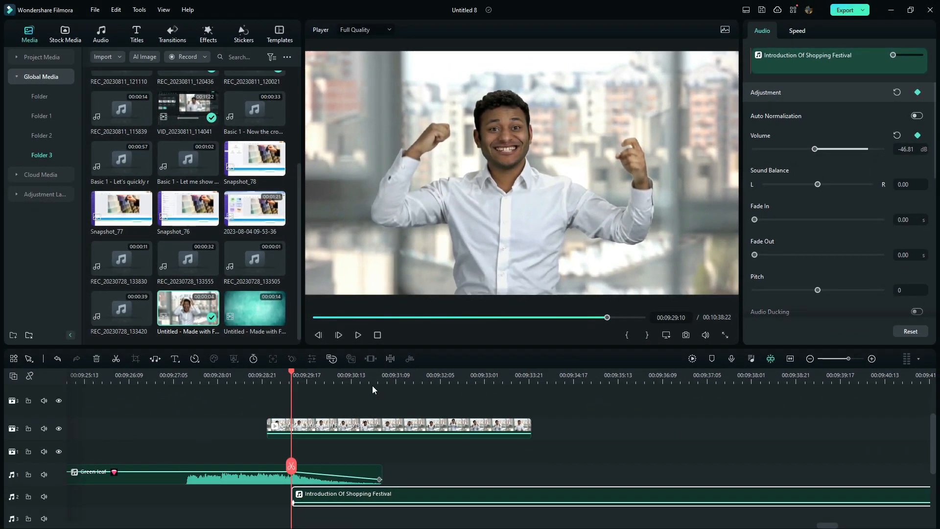
Raise Introduction Of Shopping Festival's volume with a second keyframe at Green leaf's end, at 00:09:31:02.
left_click(372, 376)
left_click_drag(372, 376, 379, 380)
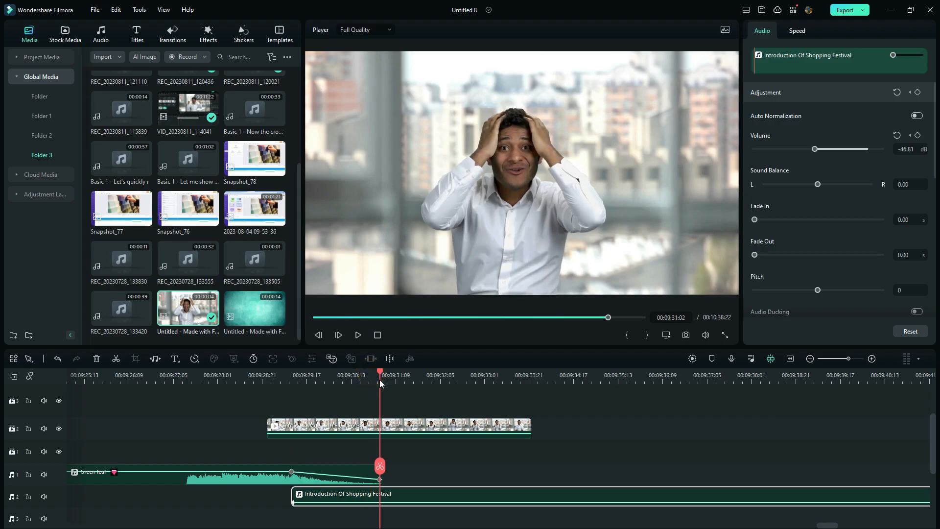
left_click(912, 149)
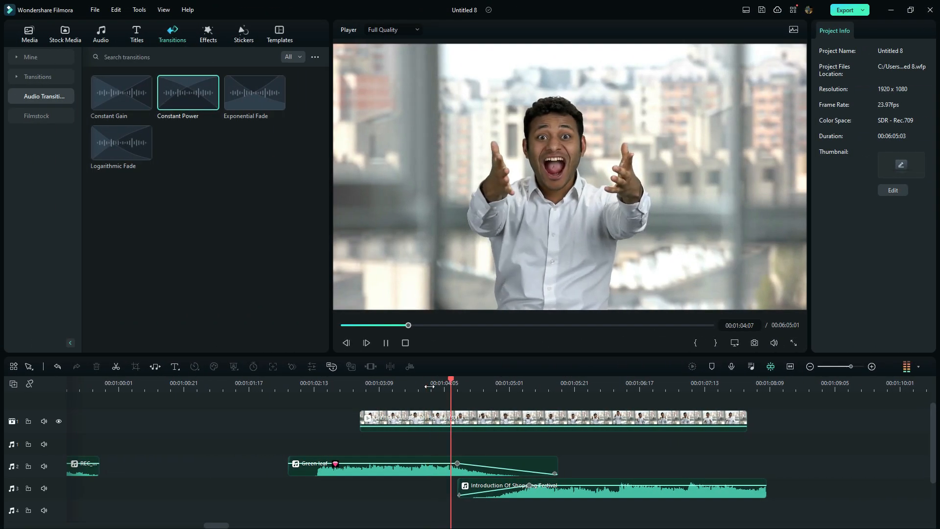
Play the keyframed crossfade up to 00:01:06:07 and return the playhead to 00:01:03:17.
key("space")
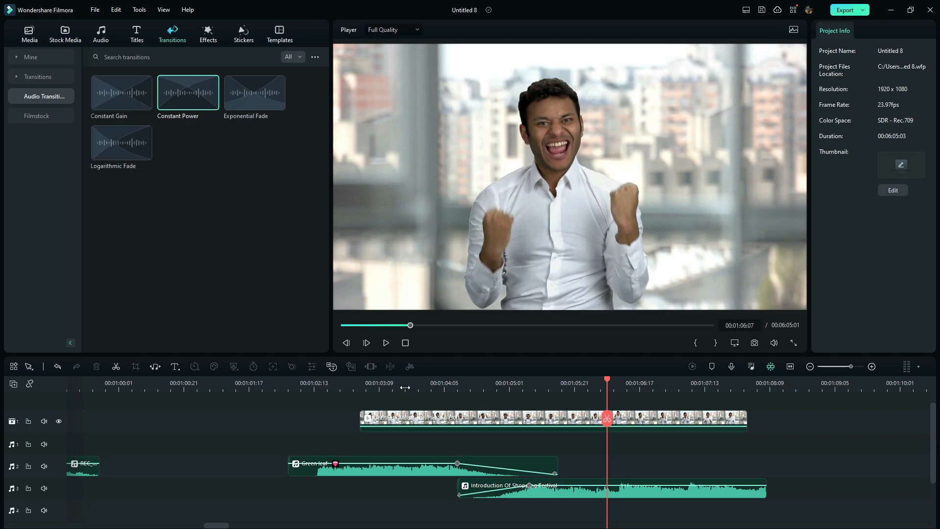
left_click(405, 387)
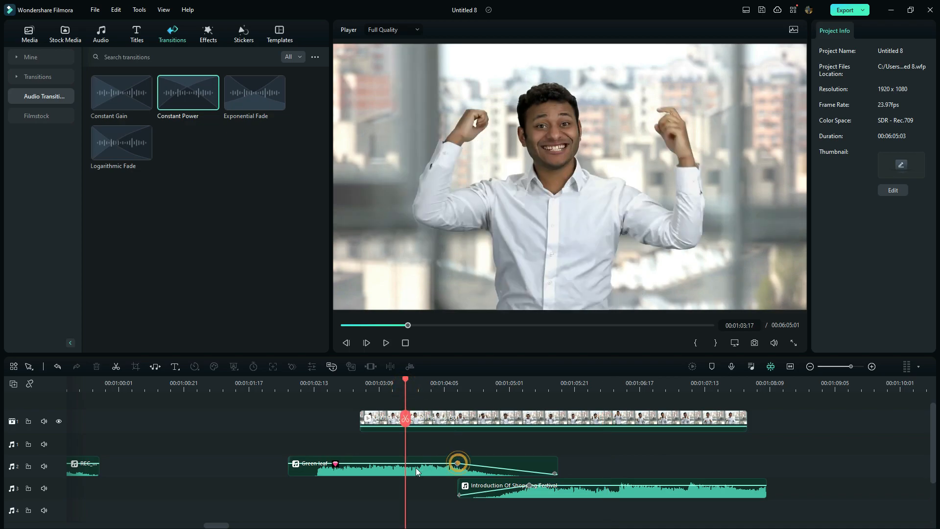
Move Green leaf's first fade-out keyframe earlier, to about 00:01:03:16, at a volume of about 8.6 dB.
left_click(458, 466)
left_click(458, 465)
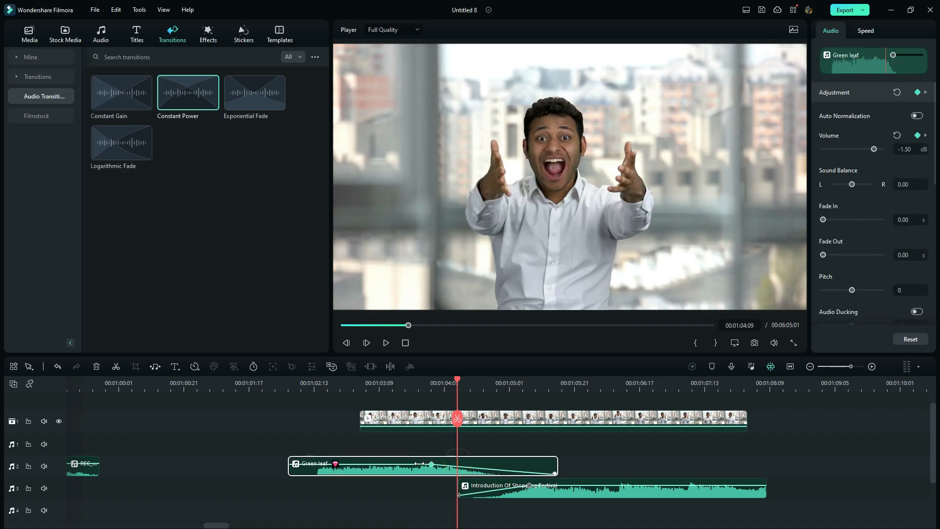
left_click_drag(401, 461, 402, 461)
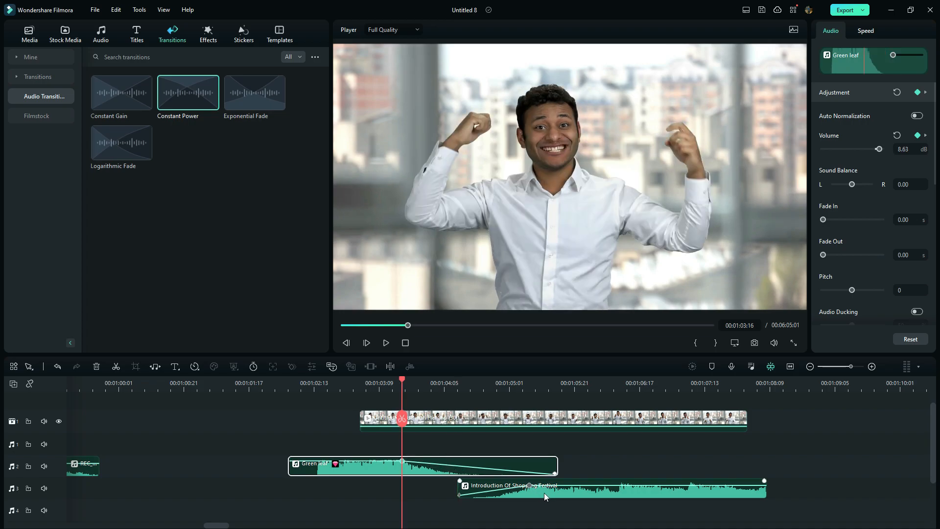